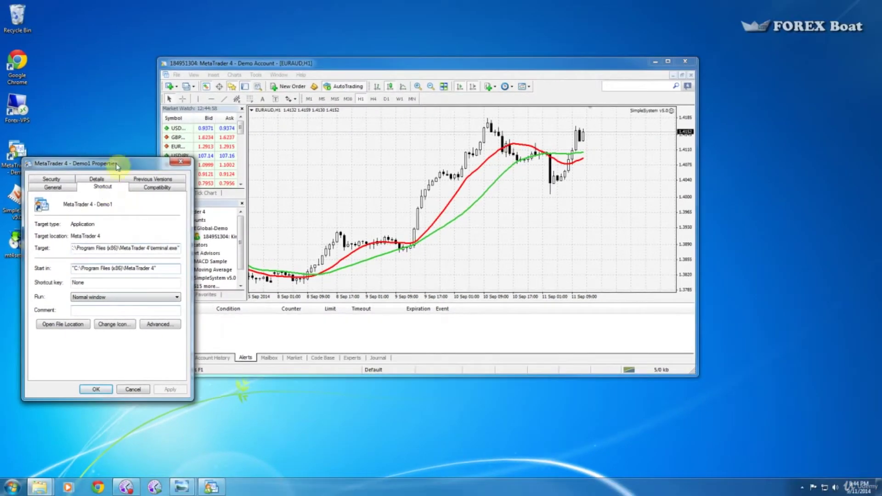
# Open C:\Program Files (x86)\MetaTrader 4 in Windows Explorer and arrange its narrowed window below the shortcut's properties dialog.
pyautogui.moveTo(148, 125); pyautogui.dragTo(143, 0)
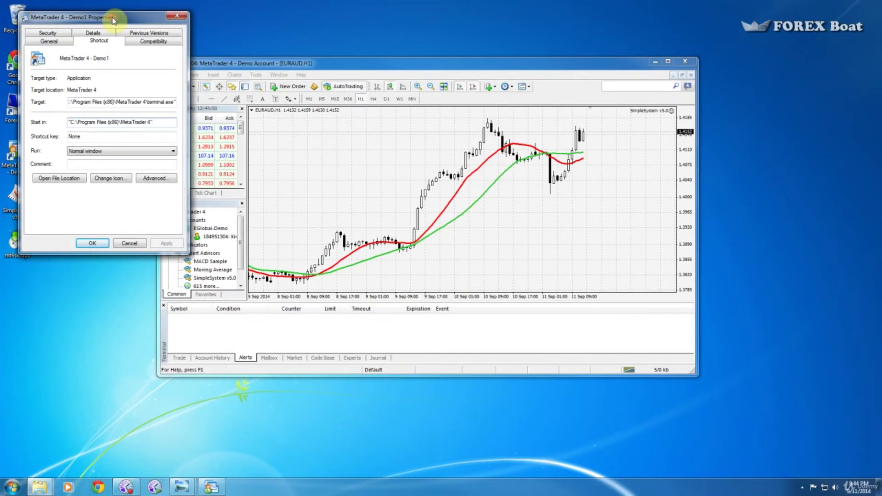
pyautogui.click(12, 487)
pyautogui.press('Escape')
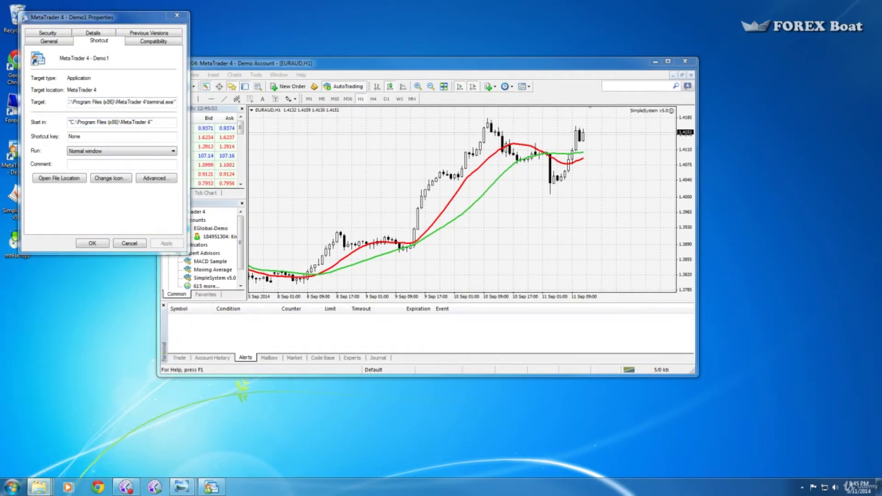
pyautogui.moveTo(309, 88); pyautogui.dragTo(309, 206)
pyautogui.doubleClick(163, 278)
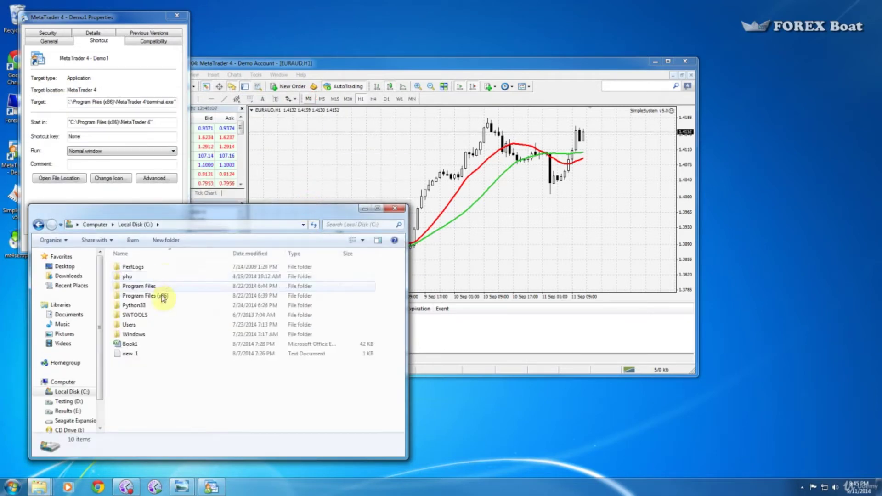
pyautogui.doubleClick(162, 297)
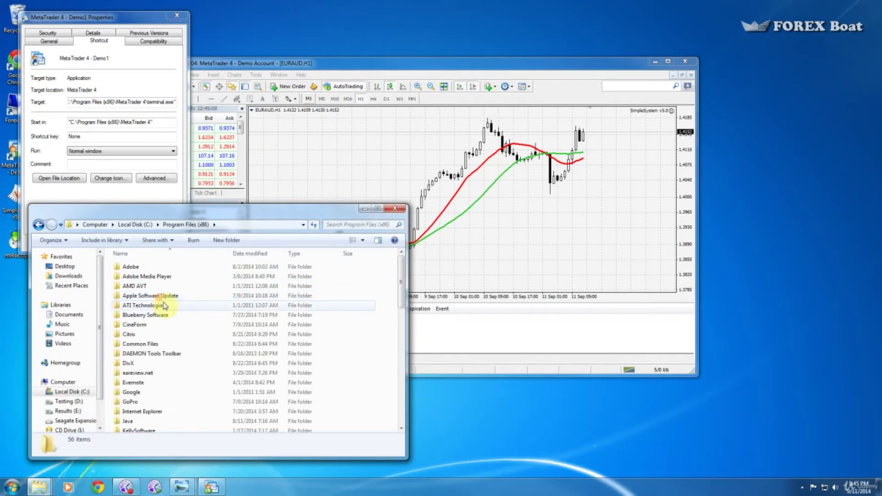
pyautogui.moveTo(399, 292); pyautogui.dragTo(401, 322)
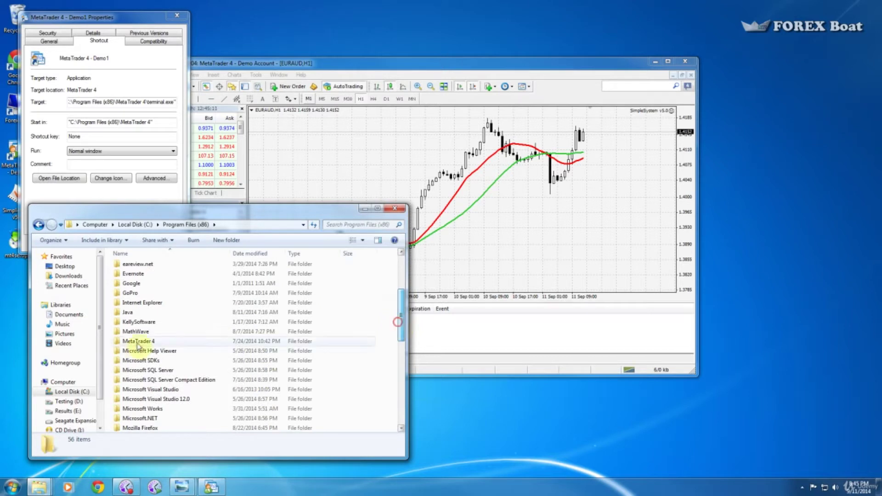
pyautogui.doubleClick(137, 344)
pyautogui.moveTo(191, 213); pyautogui.dragTo(172, 215)
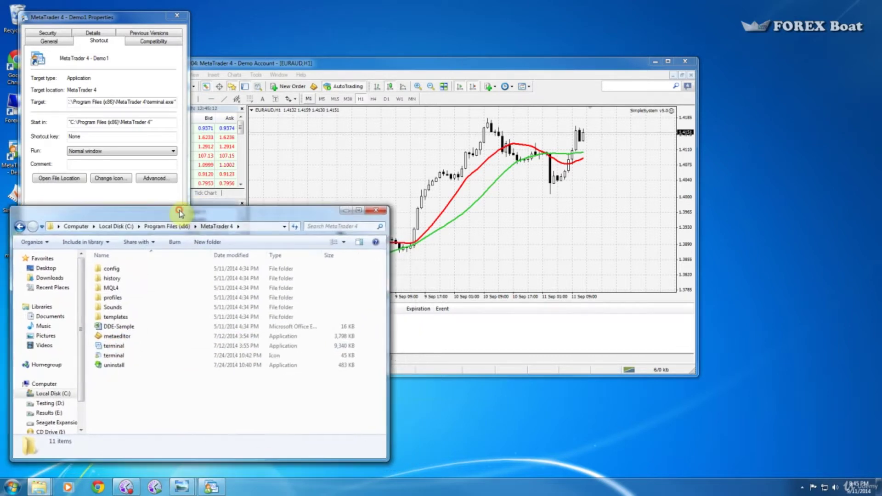
pyautogui.moveTo(367, 287); pyautogui.dragTo(302, 276)
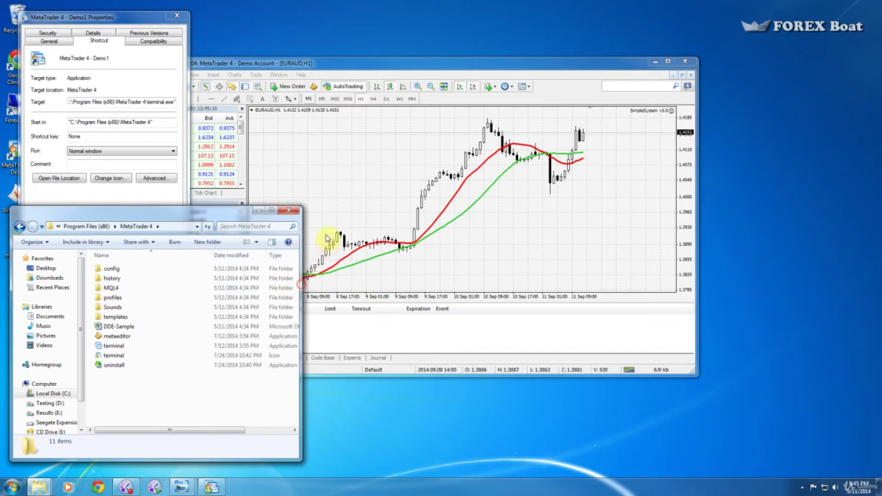
# Open the data folder from MetaTrader 4 and place its window beside the installation folder for comparison.
pyautogui.click(364, 167)
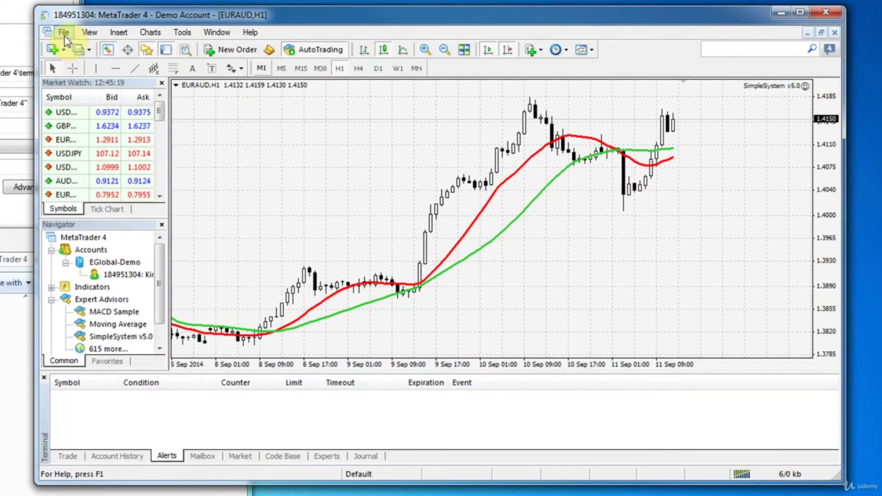
pyautogui.click(63, 32)
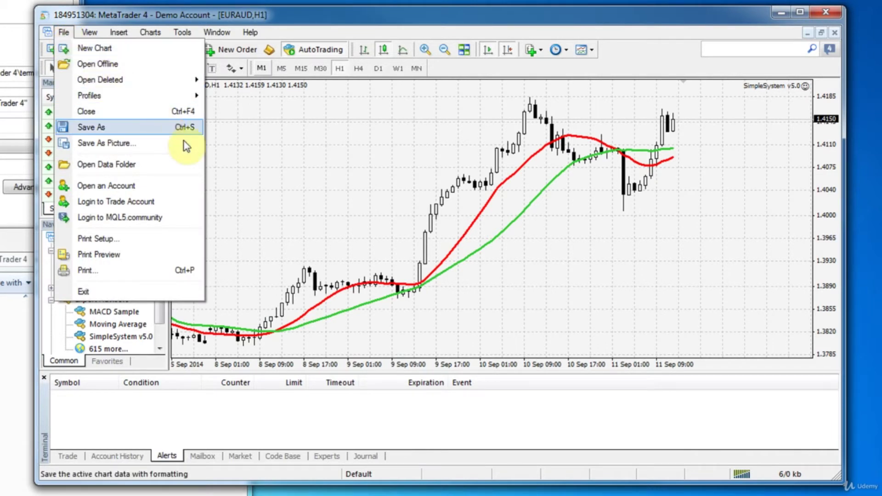
pyautogui.click(156, 170)
pyautogui.moveTo(113, 264); pyautogui.dragTo(609, 255)
pyautogui.click(382, 378)
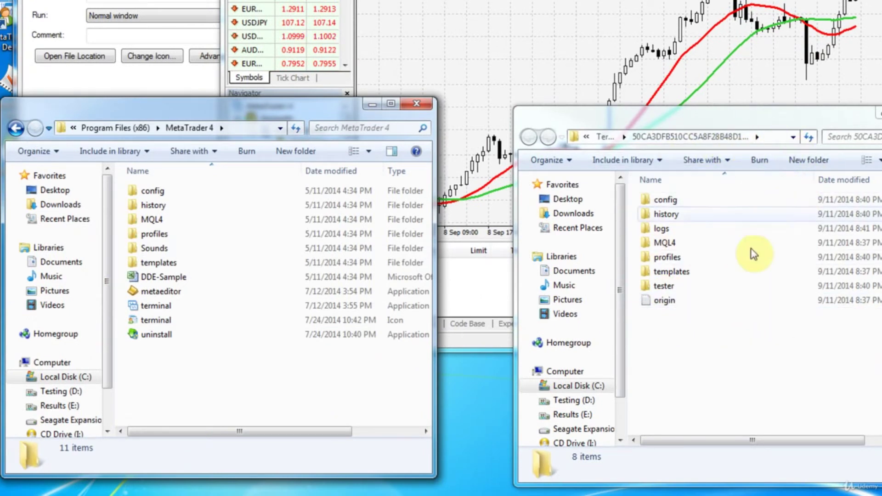
pyautogui.moveTo(756, 117); pyautogui.dragTo(690, 109)
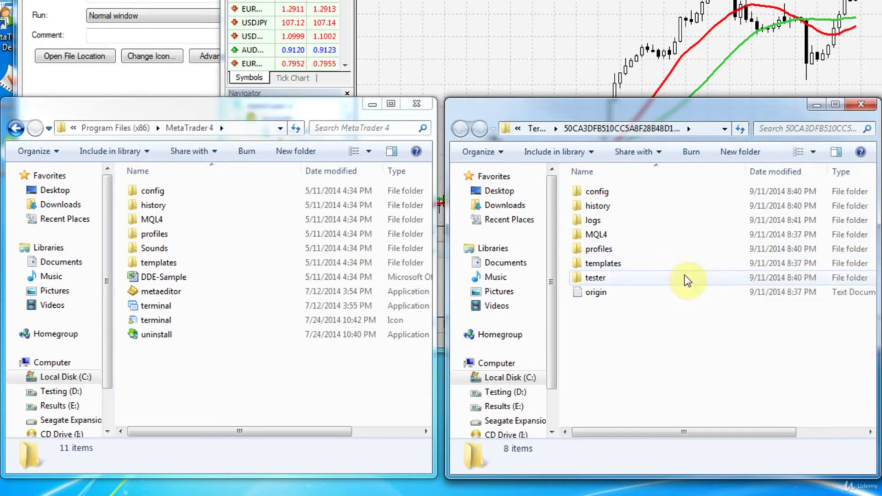
# Reveal the data folder's full path and examine its long hexadecimal folder name and its MQL4 subfolder.
pyautogui.click(710, 130)
pyautogui.moveTo(683, 129); pyautogui.dragTo(469, 125)
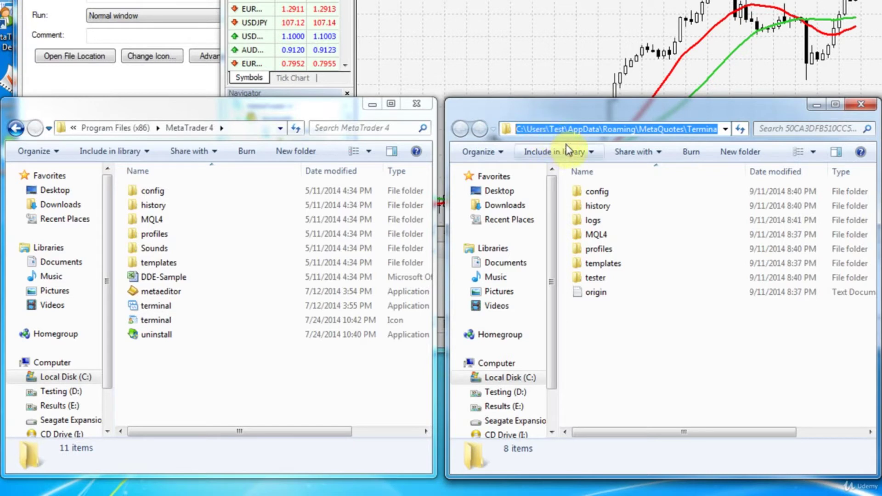
pyautogui.moveTo(671, 130)
pyautogui.mouseDown()
pyautogui.moveTo(751, 130)
pyautogui.moveTo(573, 131)
pyautogui.mouseUp()
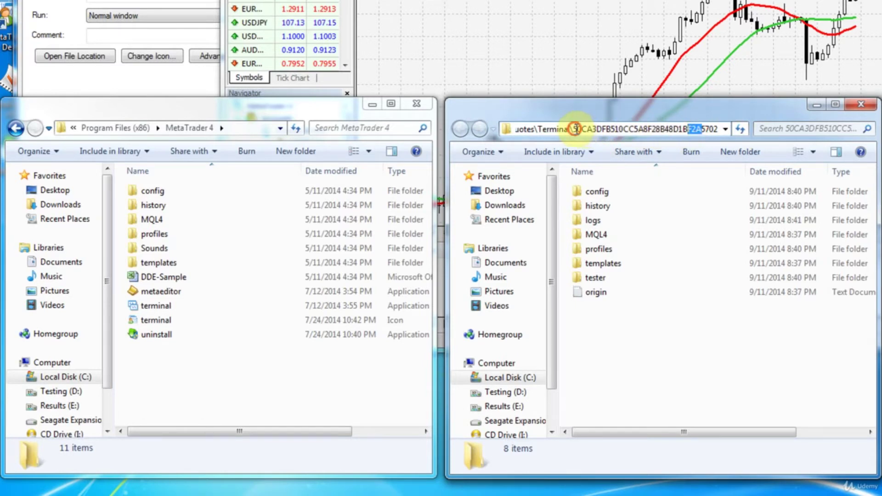
pyautogui.moveTo(707, 133); pyautogui.dragTo(726, 133)
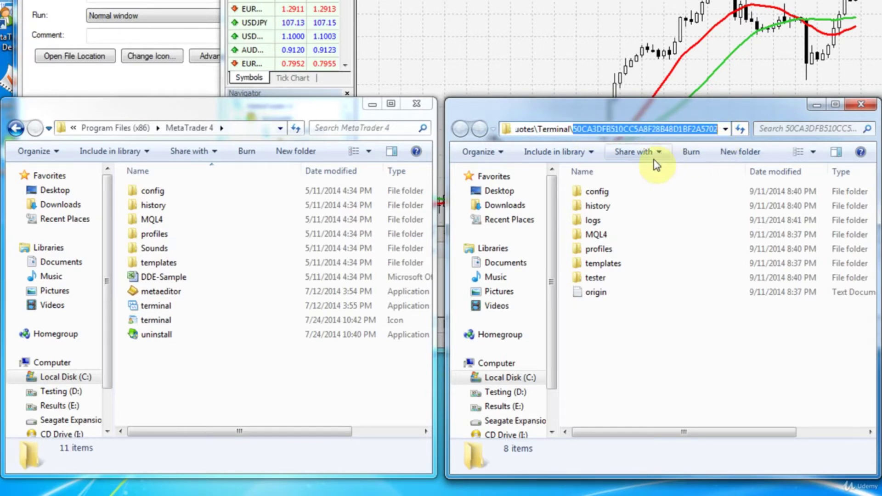
pyautogui.click(687, 130)
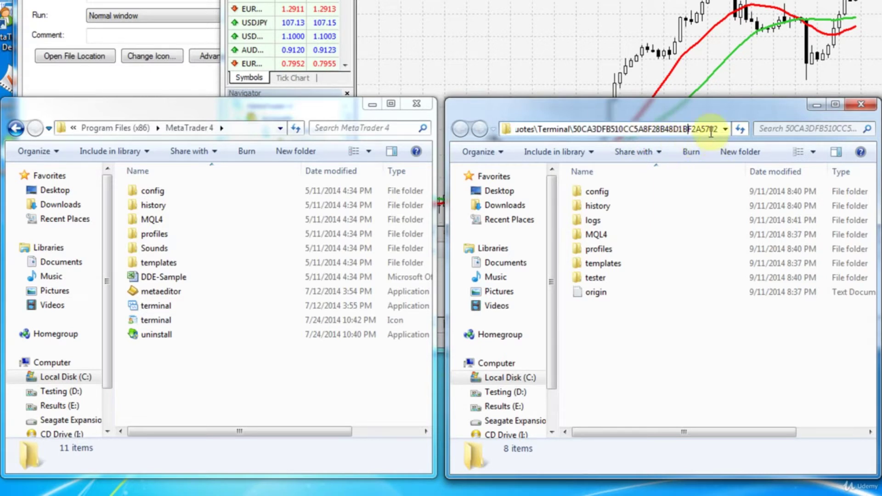
pyautogui.moveTo(715, 130); pyautogui.dragTo(478, 131)
pyautogui.click(649, 236)
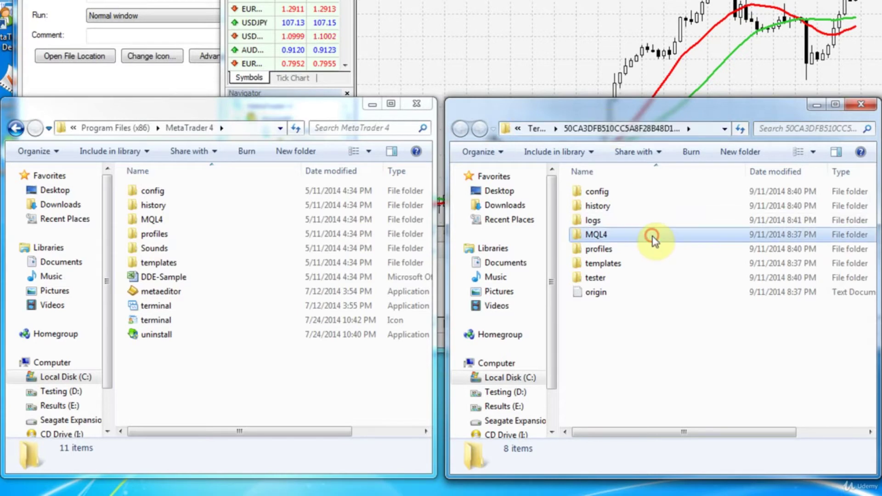
pyautogui.click(680, 364)
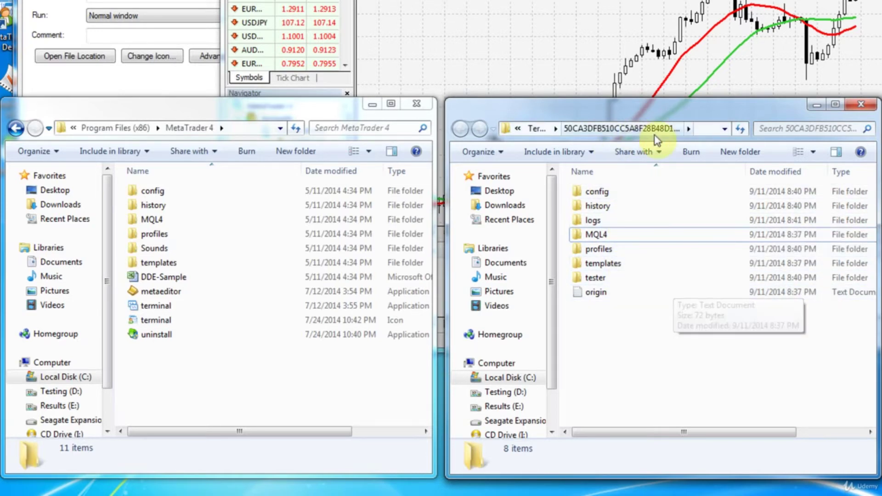
# Examine the user-profile part of the data folder's path and compare it with the signed-in Windows account's personal folder.
pyautogui.click(706, 129)
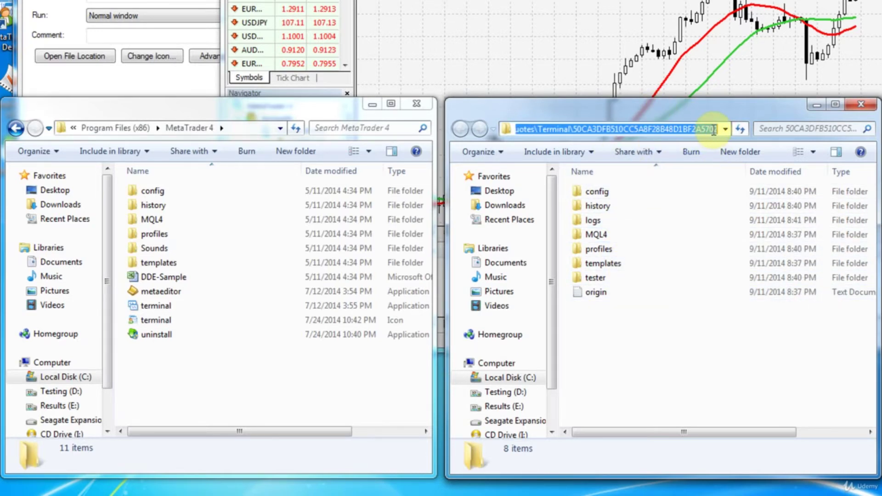
pyautogui.moveTo(706, 129); pyautogui.dragTo(521, 123)
pyautogui.moveTo(209, 133); pyautogui.dragTo(200, 146)
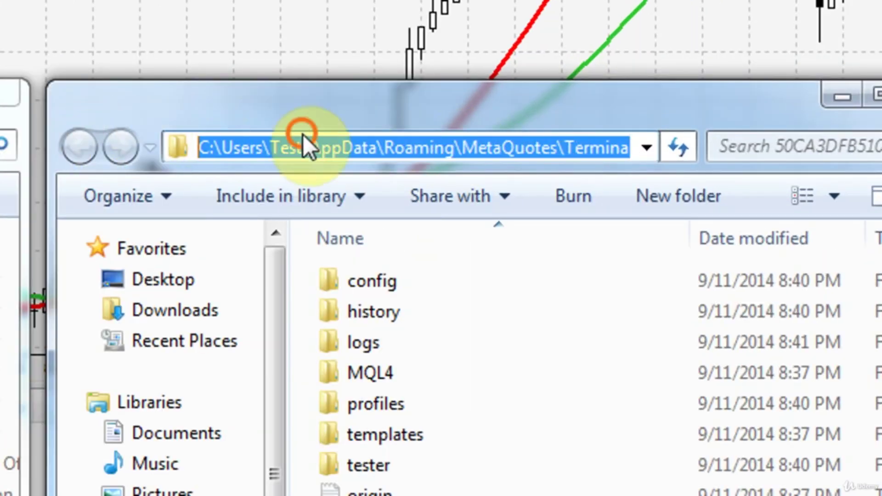
pyautogui.click(315, 148)
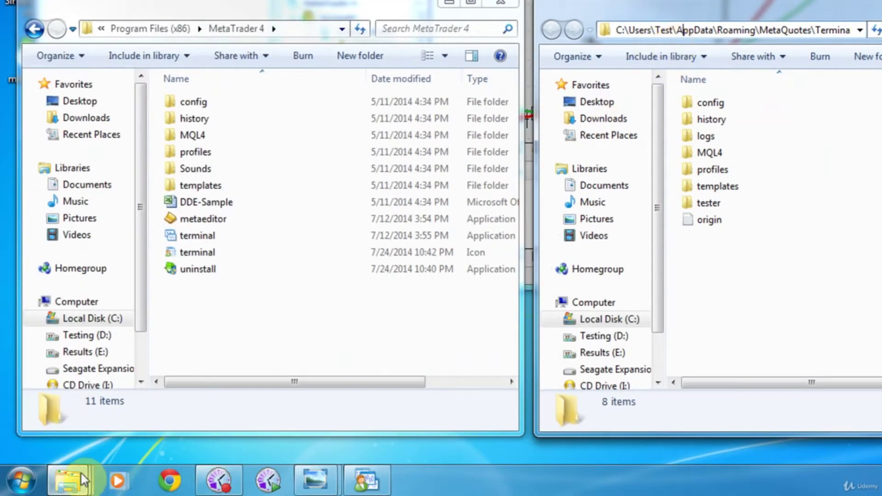
pyautogui.click(21, 480)
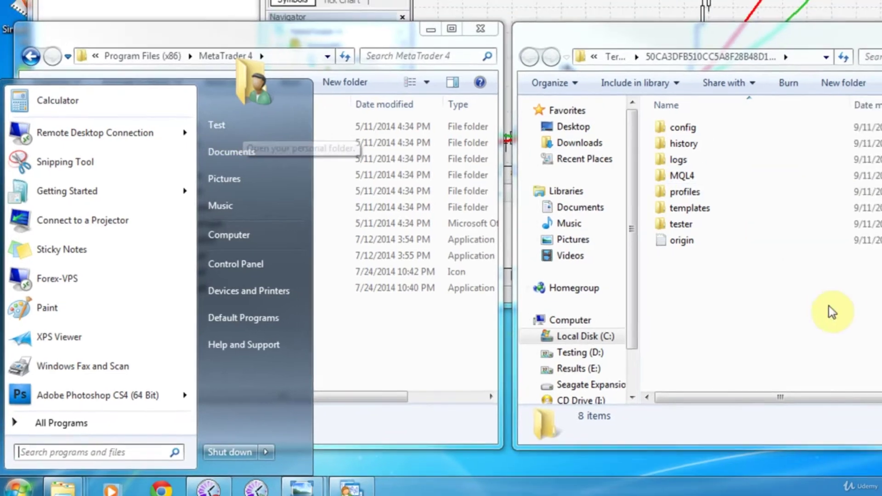
pyautogui.click(670, 133)
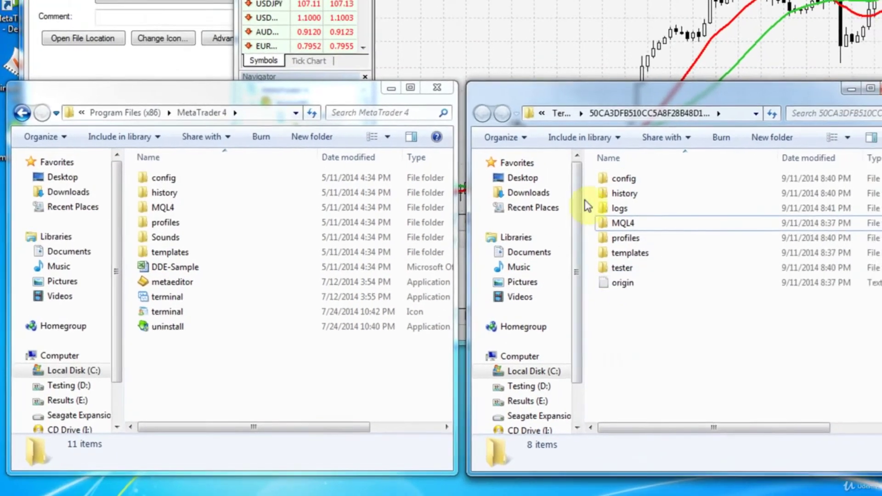
pyautogui.click(757, 368)
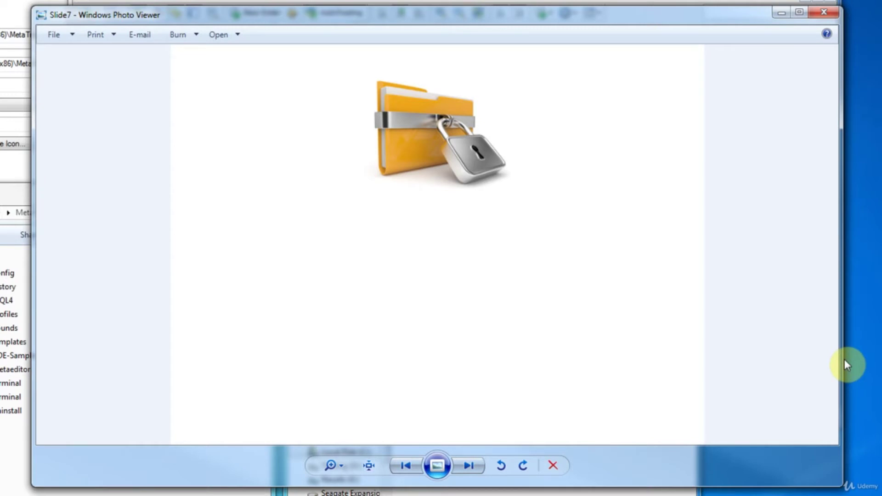
# View Slide8 and Slide9 in Windows Photo Viewer.
pyautogui.press('Right')
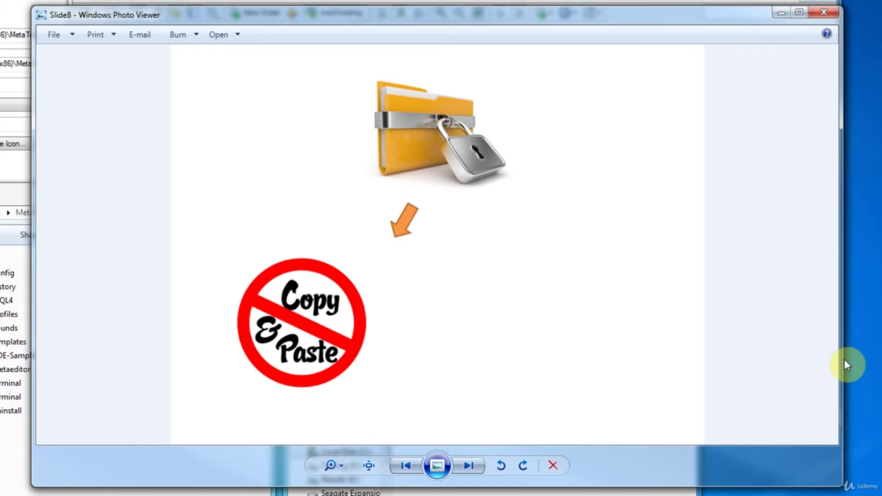
pyautogui.press('Right')
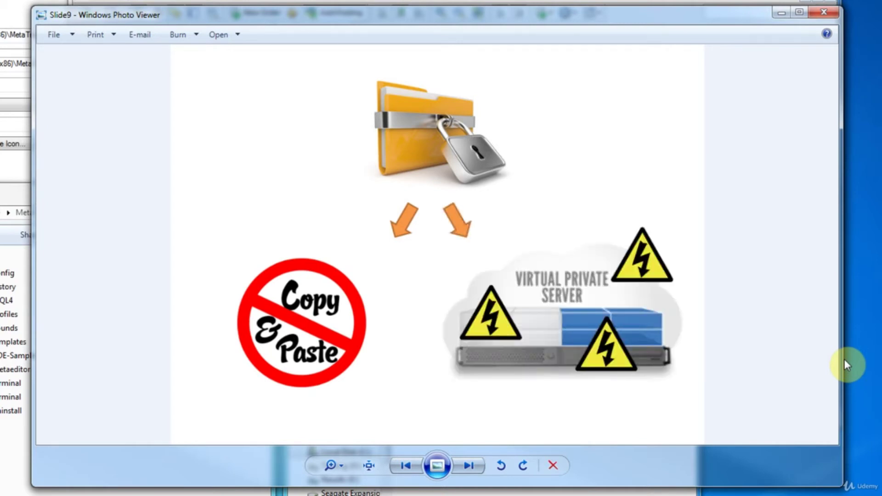
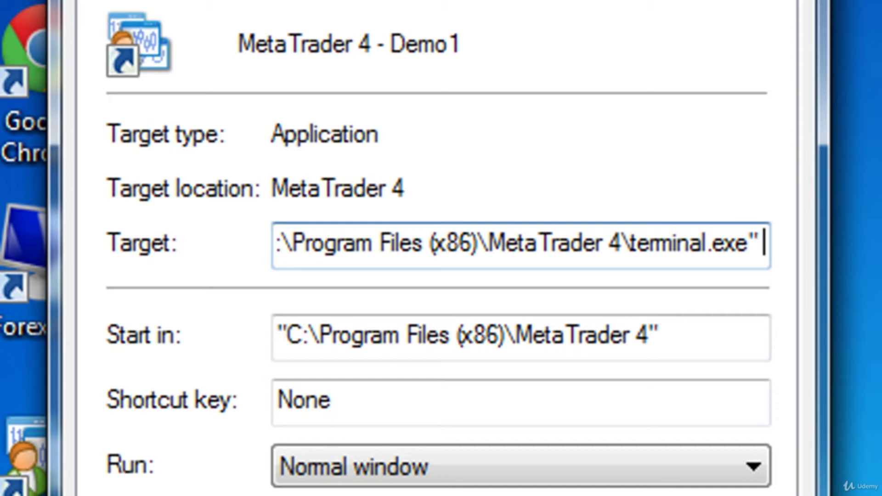
# Append the /portable switch to the target of the MetaTrader 4 - Demo1 shortcut and save its properties.
pyautogui.write('/portabl')
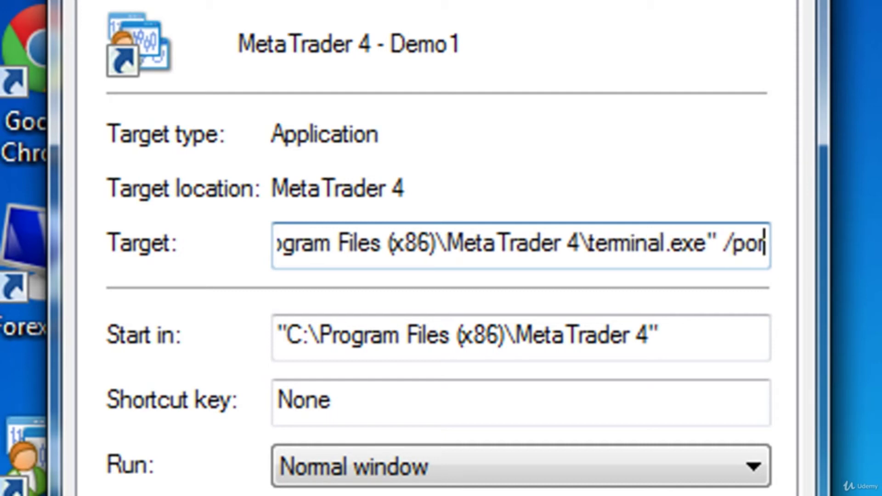
pyautogui.write('e')
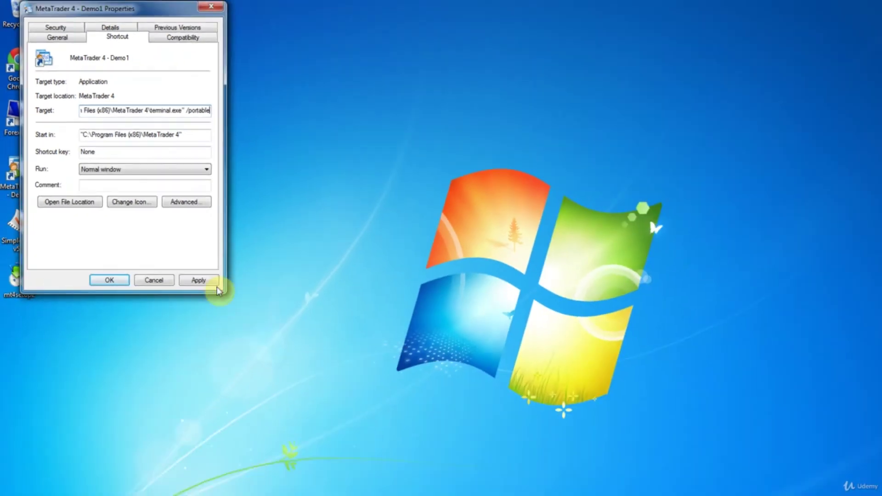
pyautogui.click(724, 495)
pyautogui.click(92, 243)
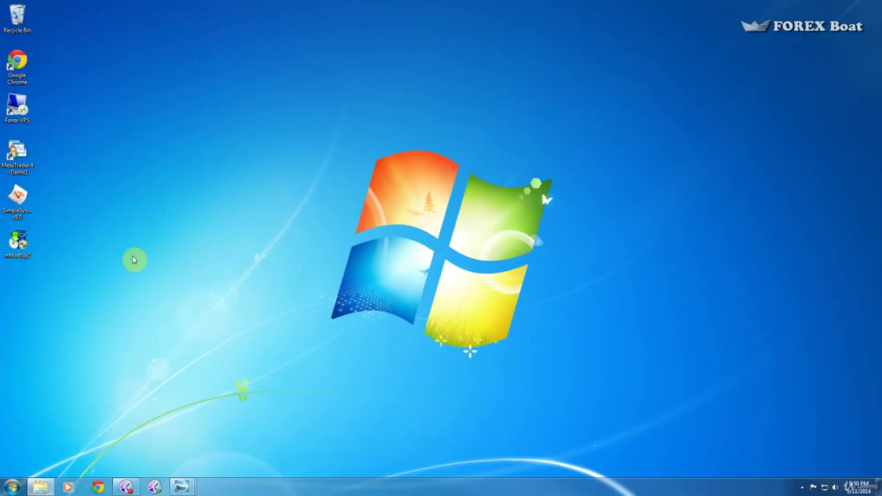
# Launch MetaTrader 4 from the Demo1 desktop shortcut and dismiss the account-opening and login dialogs.
pyautogui.doubleClick(28, 157)
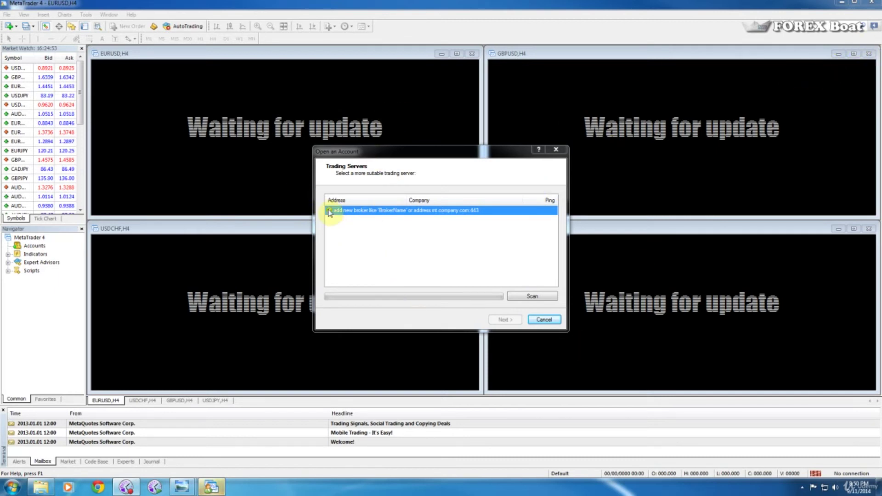
pyautogui.click(545, 319)
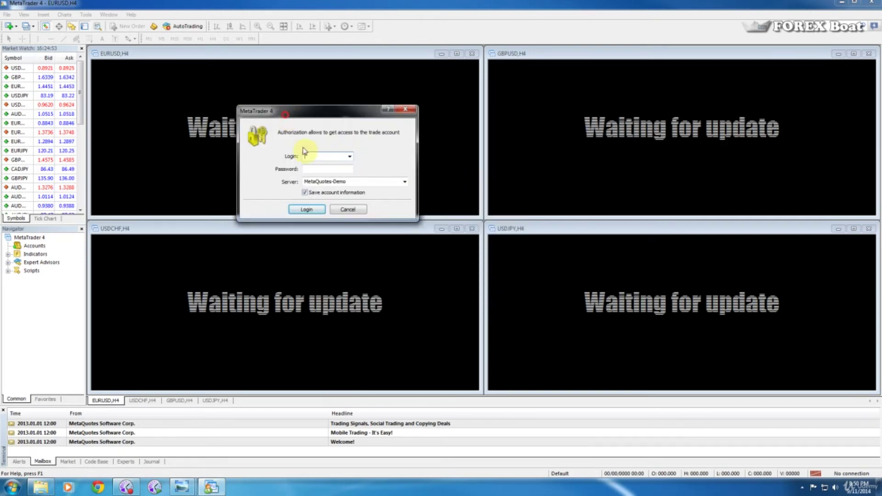
pyautogui.click(340, 210)
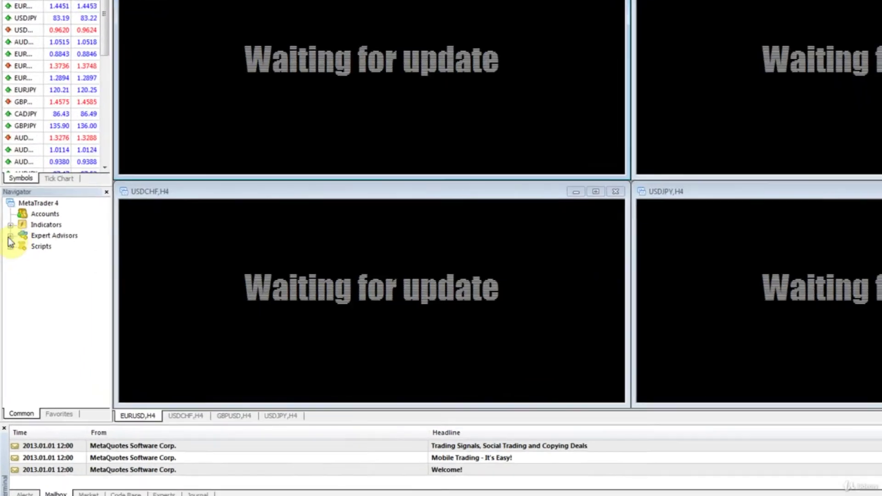
# Expand the Expert Advisors list and restore the terminal to a smaller window away from the desktop shortcuts.
pyautogui.click(8, 262)
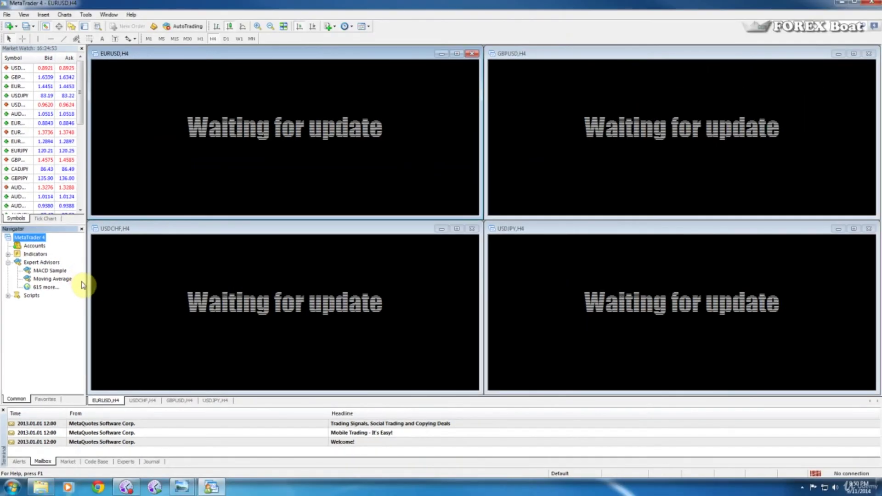
pyautogui.doubleClick(283, 5)
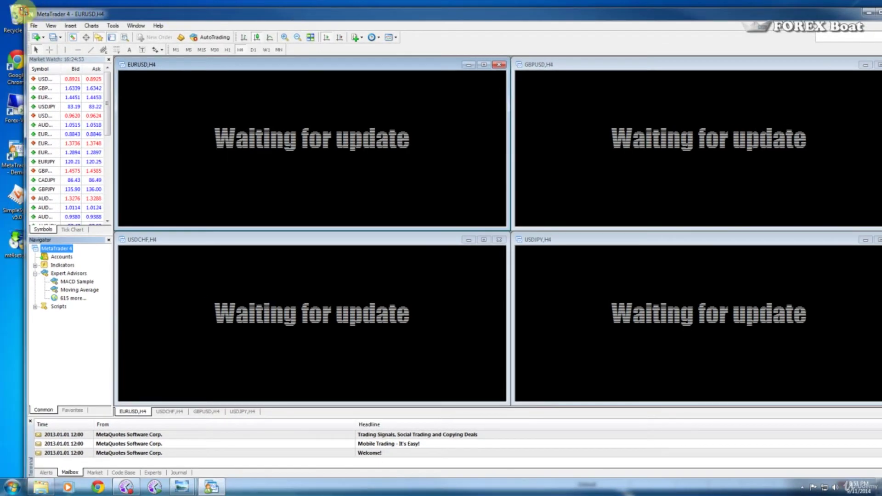
pyautogui.moveTo(24, 10); pyautogui.dragTo(235, 54)
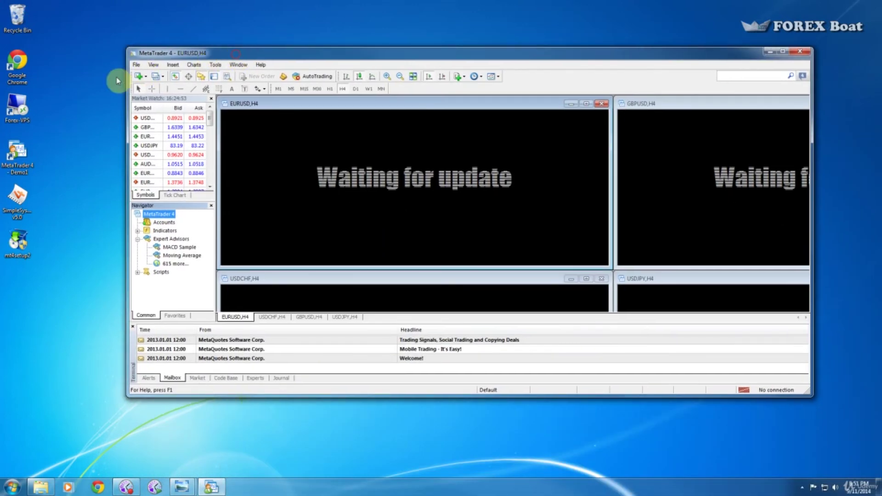
# Narrow the terminal window and maximize the EURUSD,H4 chart inside it.
pyautogui.moveTo(128, 88); pyautogui.dragTo(172, 92)
pyautogui.doubleClick(315, 105)
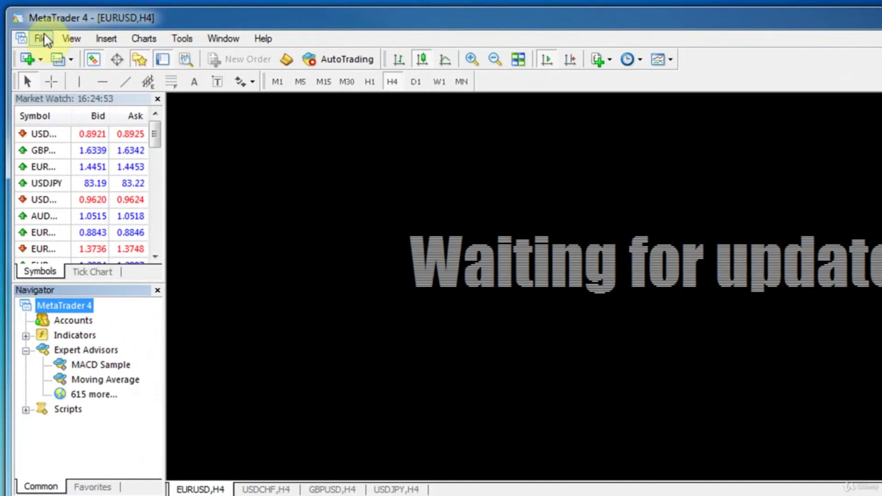
# Open the terminal's data folder, reveal its full path, and move the folder window aside.
pyautogui.click(192, 65)
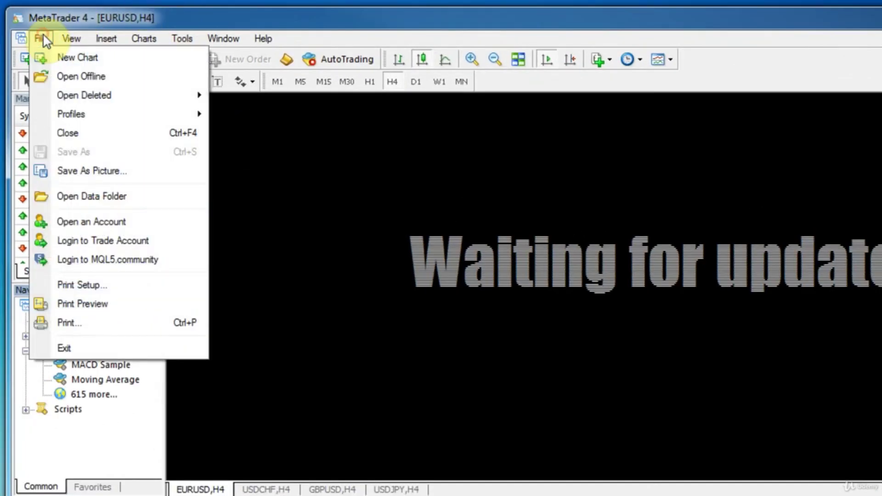
pyautogui.click(135, 199)
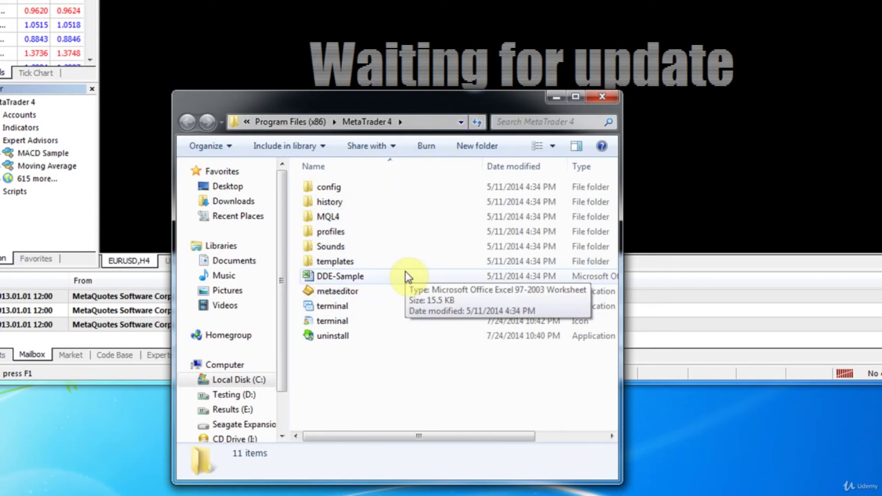
pyautogui.moveTo(430, 89); pyautogui.dragTo(423, 84)
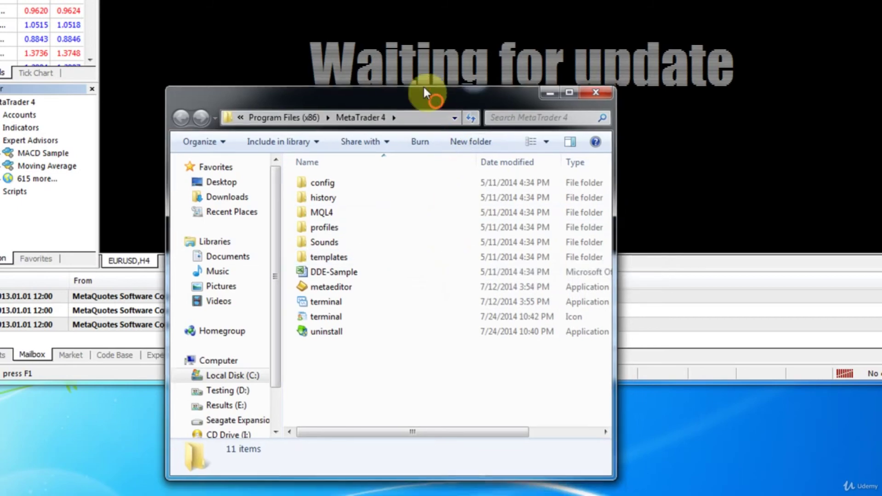
pyautogui.click(429, 117)
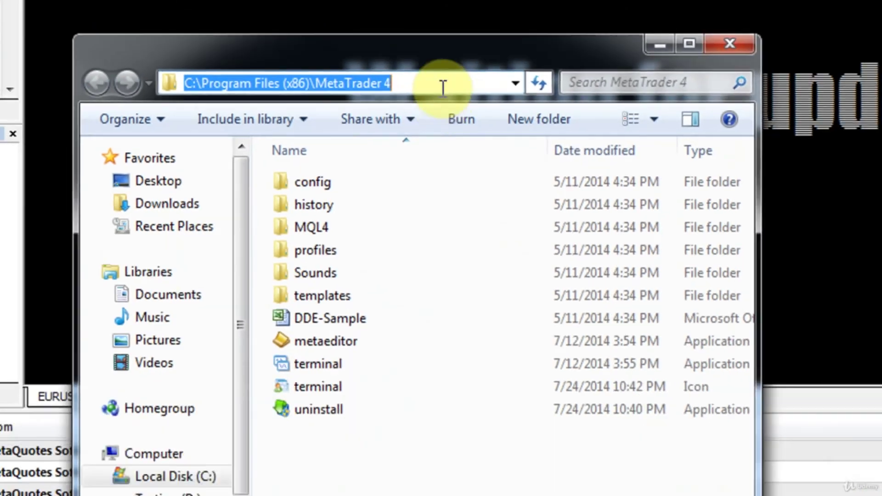
pyautogui.click(481, 457)
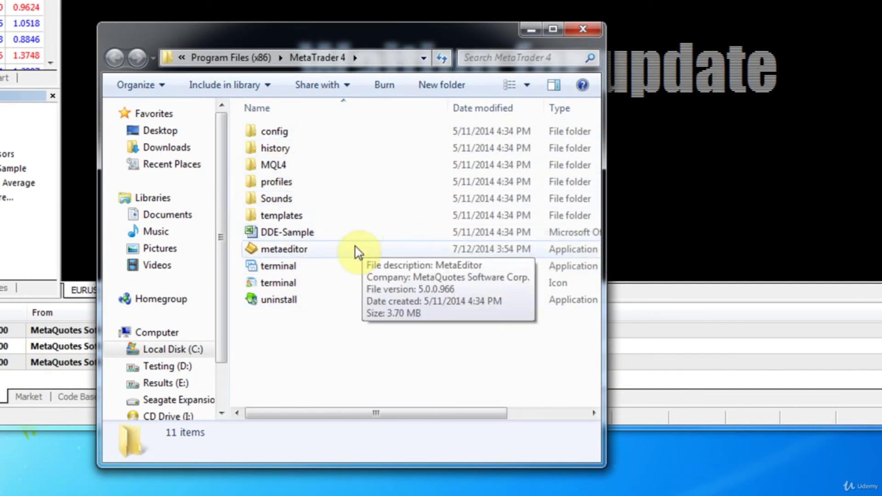
pyautogui.moveTo(357, 34); pyautogui.dragTo(540, 44)
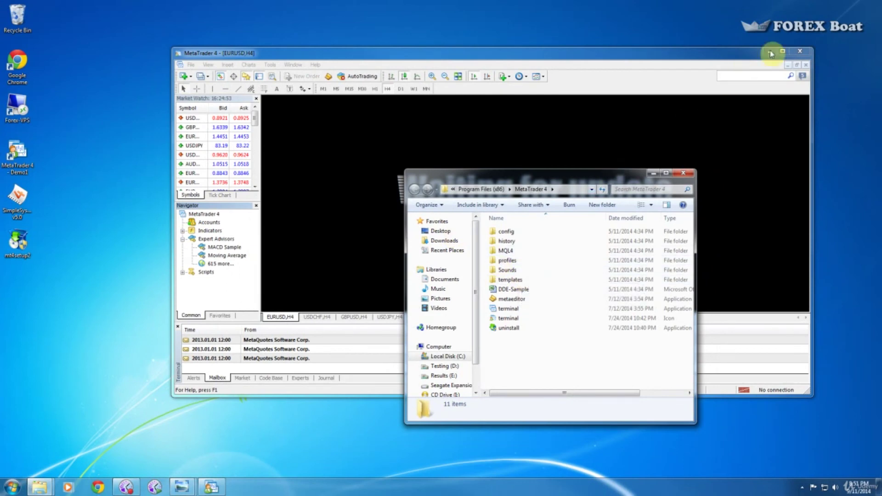
# Close MetaTrader 4 and remove the /portable switch from the target of its Demo1 desktop shortcut.
pyautogui.click(800, 51)
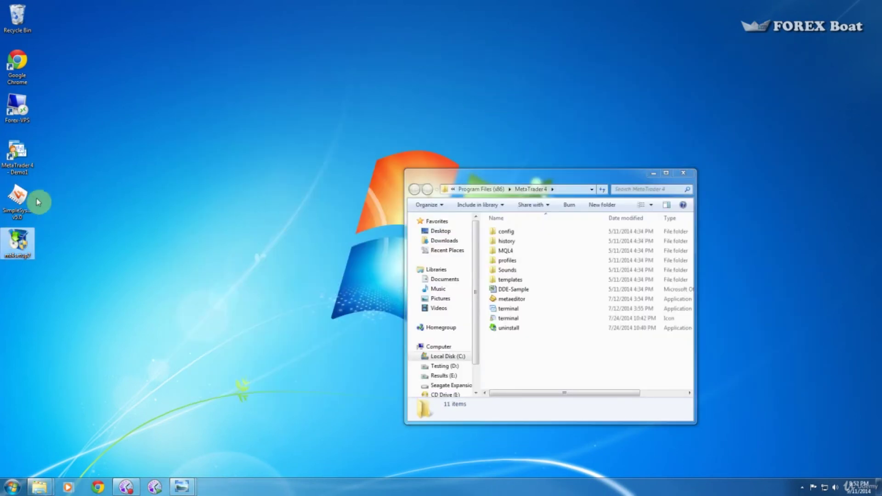
pyautogui.rightClick(25, 164)
pyautogui.click(75, 419)
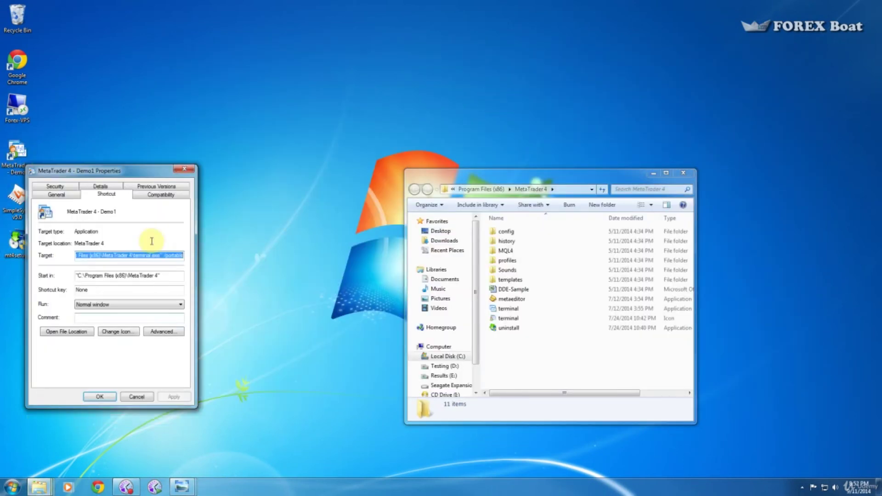
pyautogui.moveTo(162, 255); pyautogui.dragTo(196, 257)
pyautogui.click(100, 396)
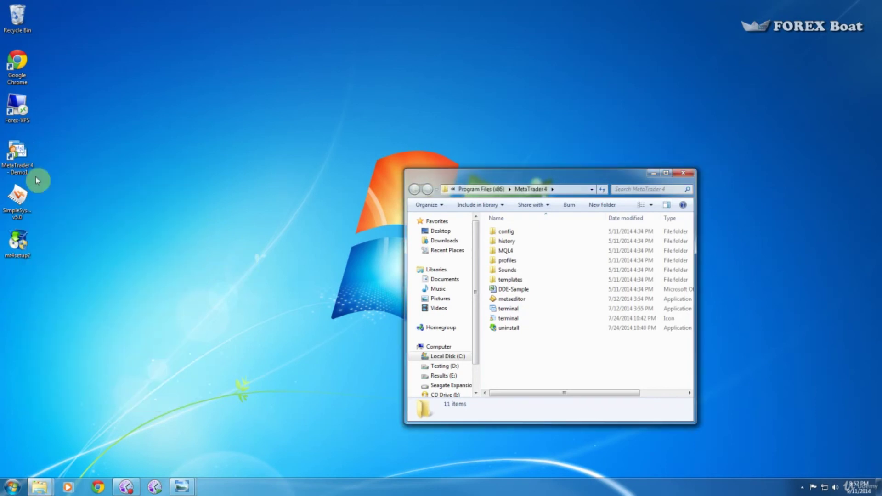
# Relaunch MetaTrader 4 from the Demo1 shortcut, open its data folder beside the installation folder, and close the terminal.
pyautogui.moveTo(17, 159); pyautogui.dragTo(360, 166)
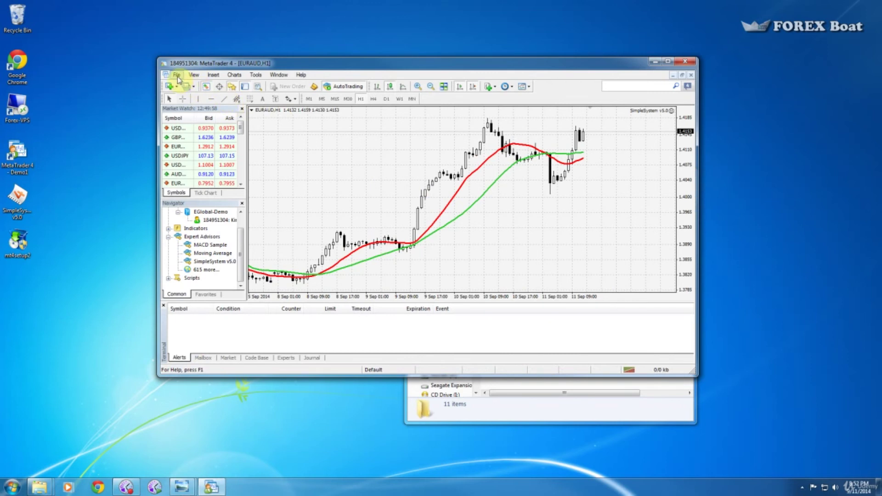
pyautogui.click(177, 76)
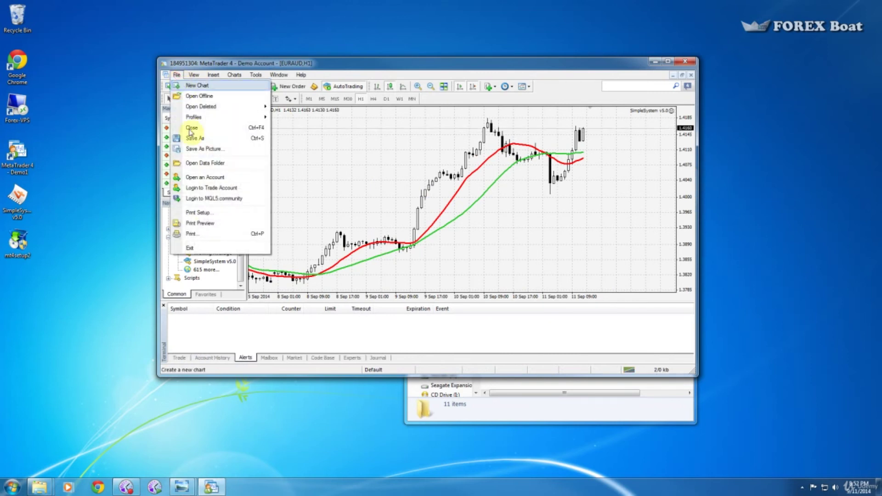
pyautogui.click(205, 162)
pyautogui.moveTo(512, 191); pyautogui.dragTo(164, 173)
pyautogui.click(656, 62)
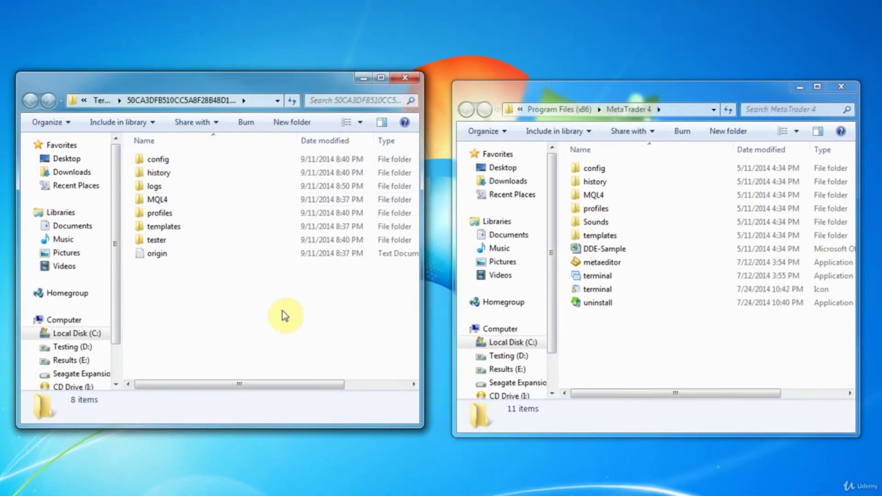
# Move all contents of the data folder into C:\Program Files (x86)\MetaTrader 4, merging folders and replacing every conflicting file.
pyautogui.moveTo(283, 326); pyautogui.dragTo(658, 330)
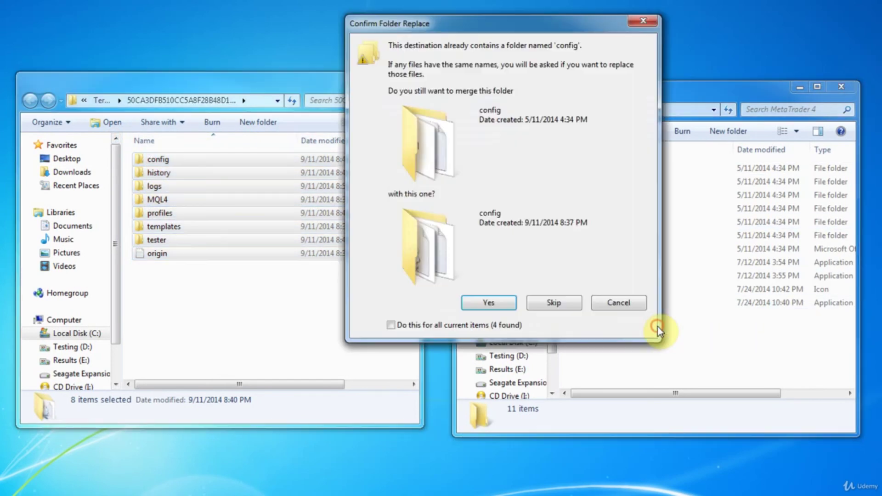
pyautogui.click(421, 318)
pyautogui.click(484, 305)
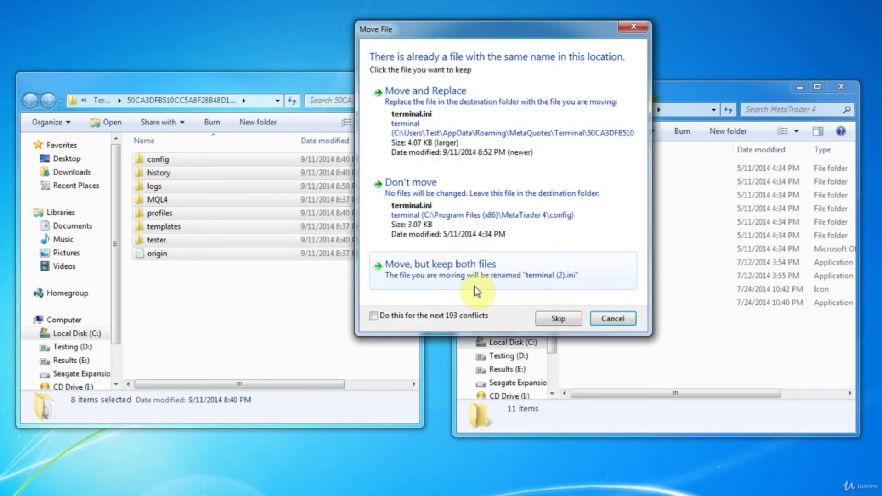
pyautogui.click(398, 318)
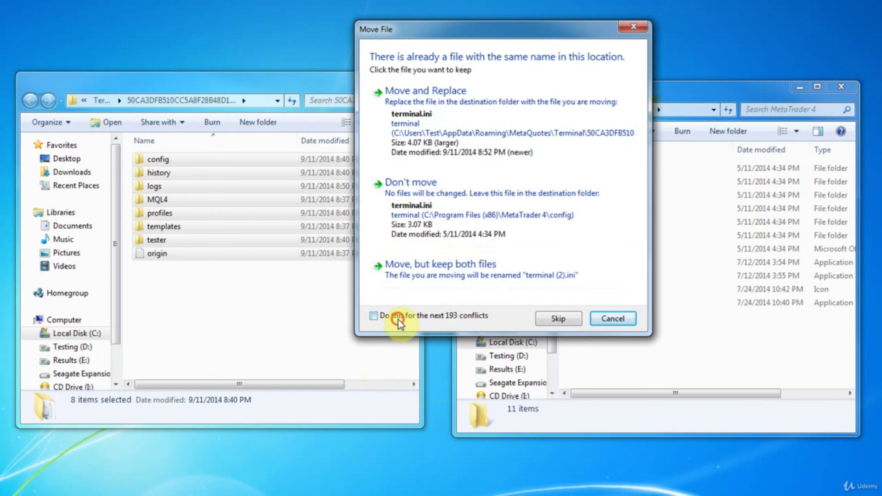
pyautogui.click(462, 121)
pyautogui.click(486, 227)
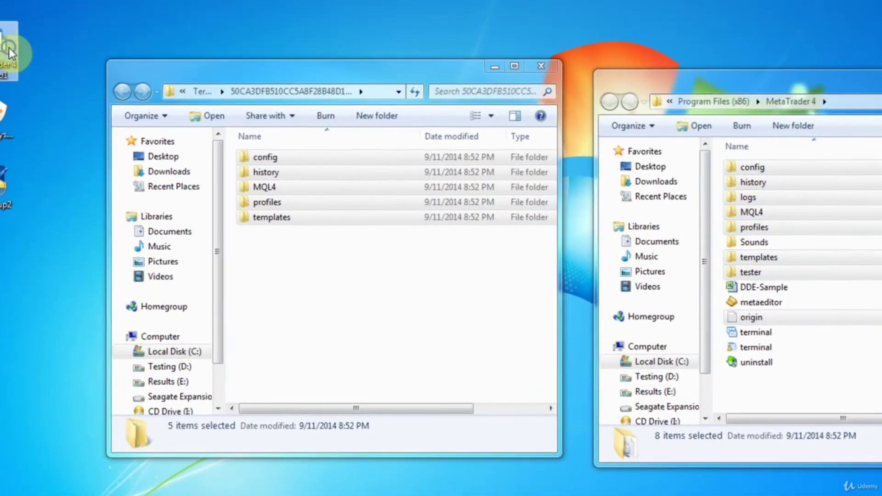
# Append /portable to the target of the MetaTrader 4 - Demo1 desktop shortcut and save its properties.
pyautogui.rightClick(46, 42)
pyautogui.click(105, 462)
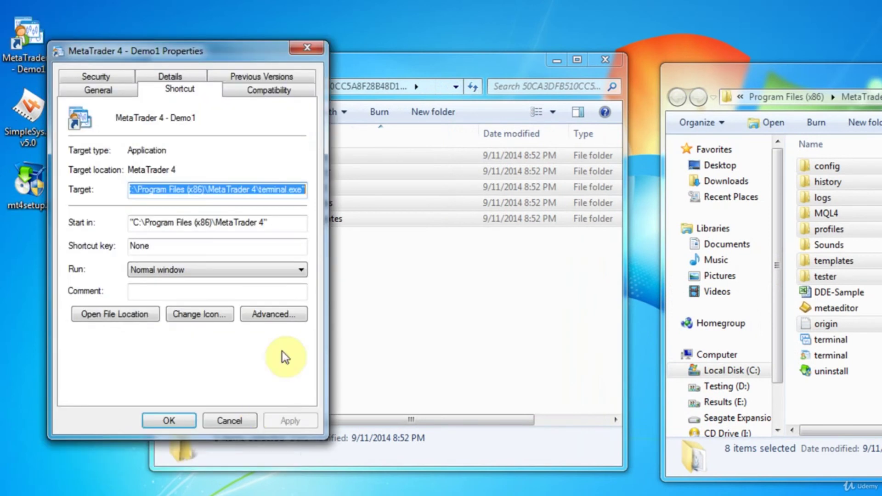
pyautogui.press('End')
pyautogui.write('/po')
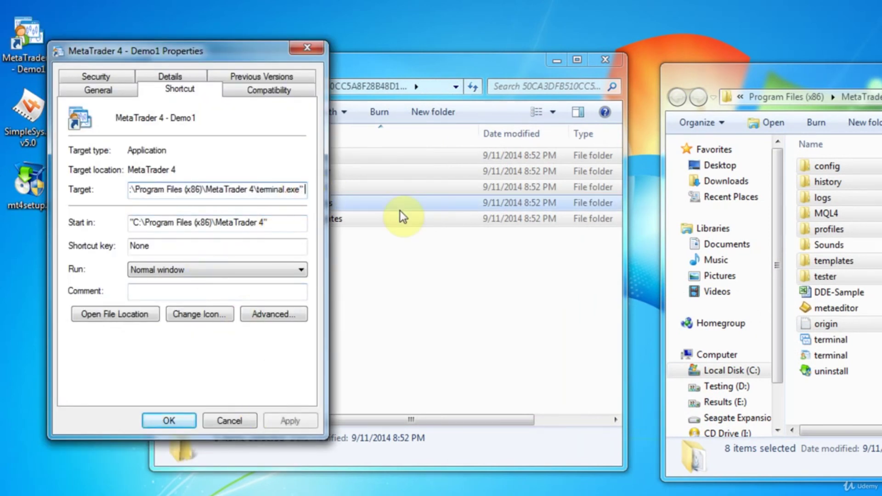
pyautogui.write('rtable')
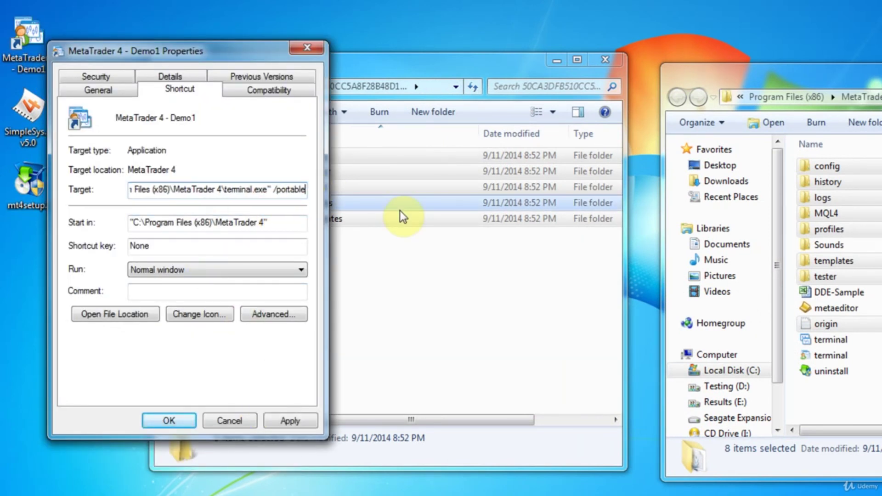
pyautogui.click(297, 421)
pyautogui.click(168, 421)
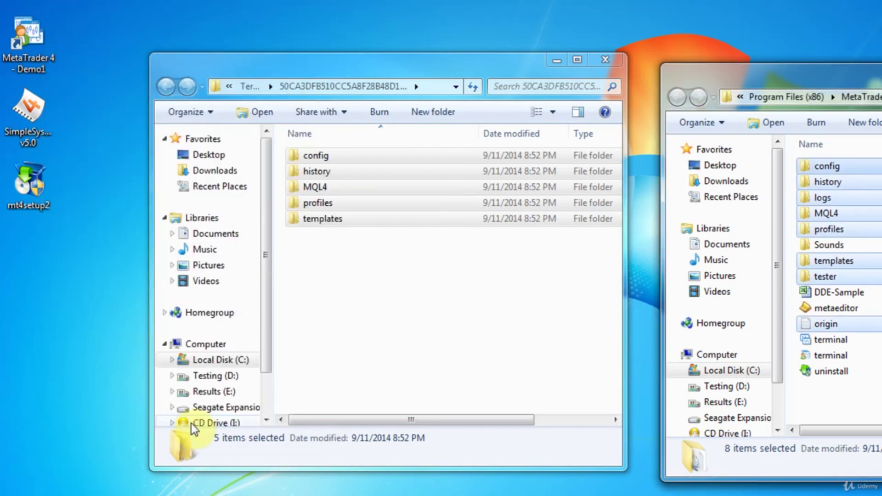
# Relaunch MetaTrader 4 from the Demo1 desktop shortcut and check the EURAUD,H1 chart and the demo account.
pyautogui.click(590, 272)
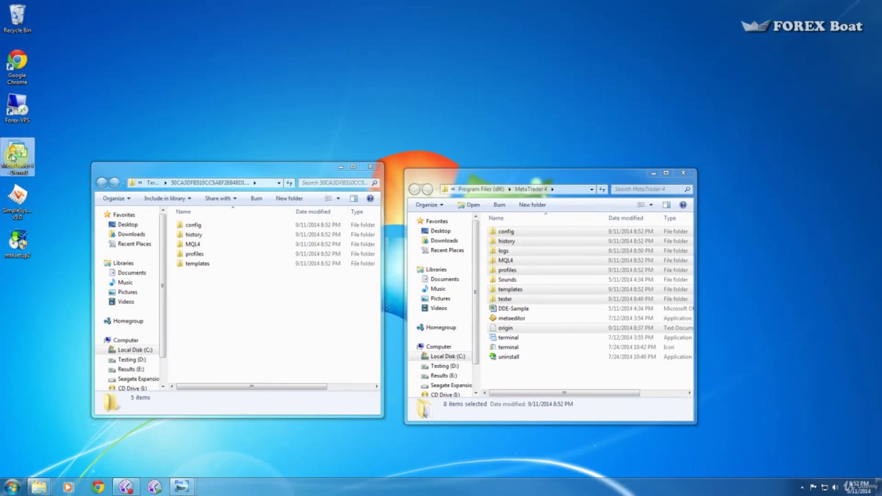
pyautogui.doubleClick(13, 158)
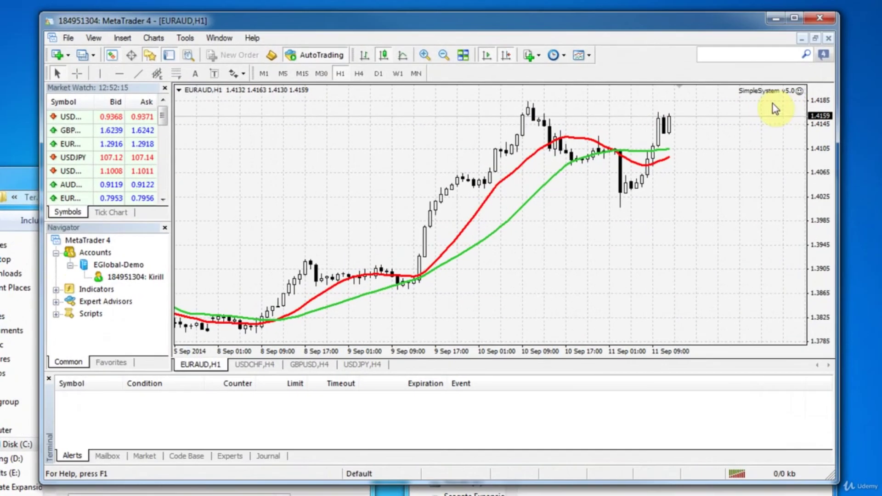
pyautogui.doubleClick(138, 277)
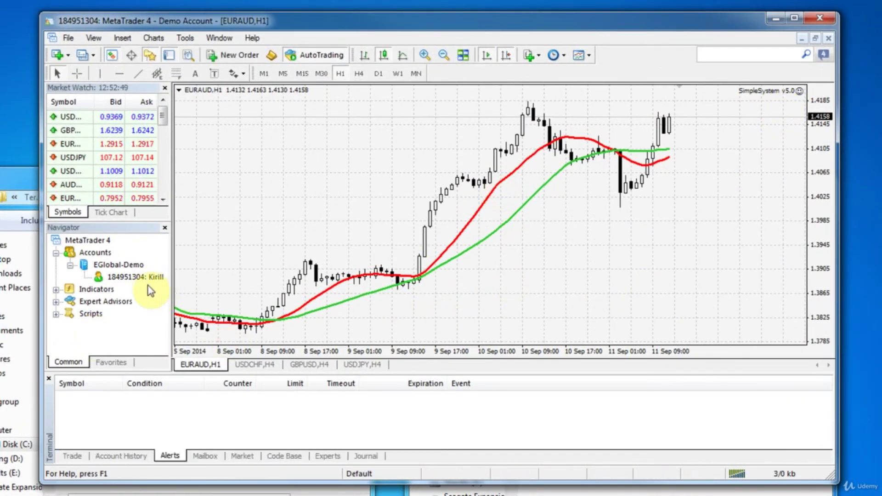
# Close the old data folder window and the installation folder window.
pyautogui.click(321, 495)
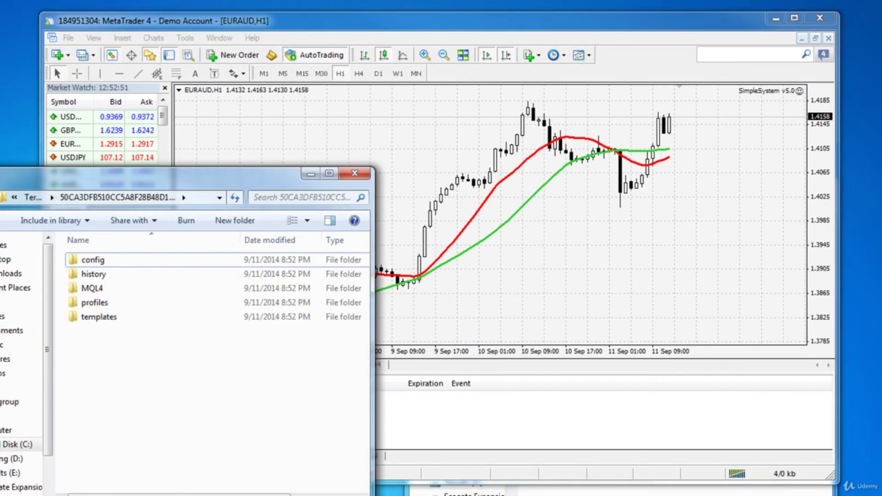
pyautogui.click(483, 495)
pyautogui.click(363, 177)
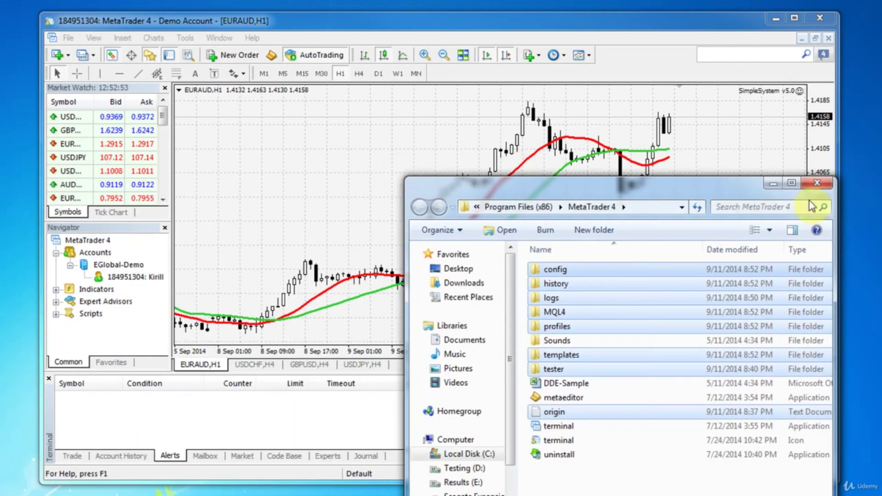
pyautogui.click(817, 182)
# Open the data folder from the running terminal and check its full path in the folder window.
pyautogui.click(73, 41)
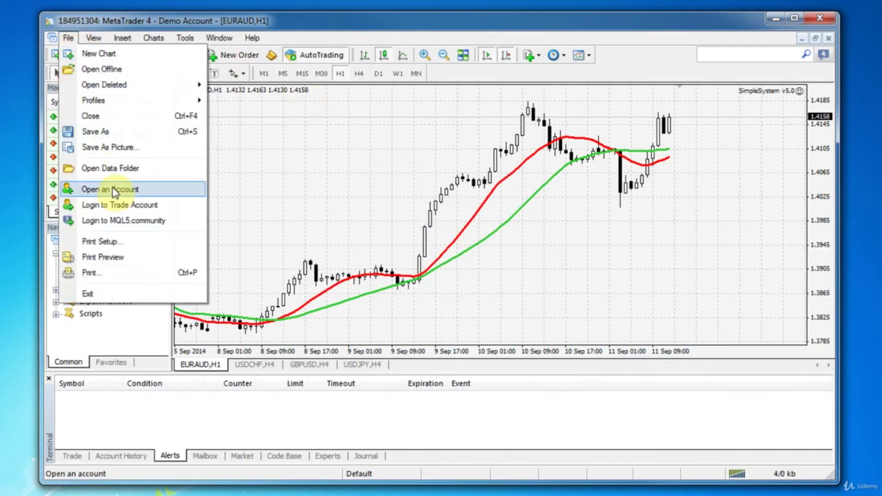
pyautogui.click(113, 169)
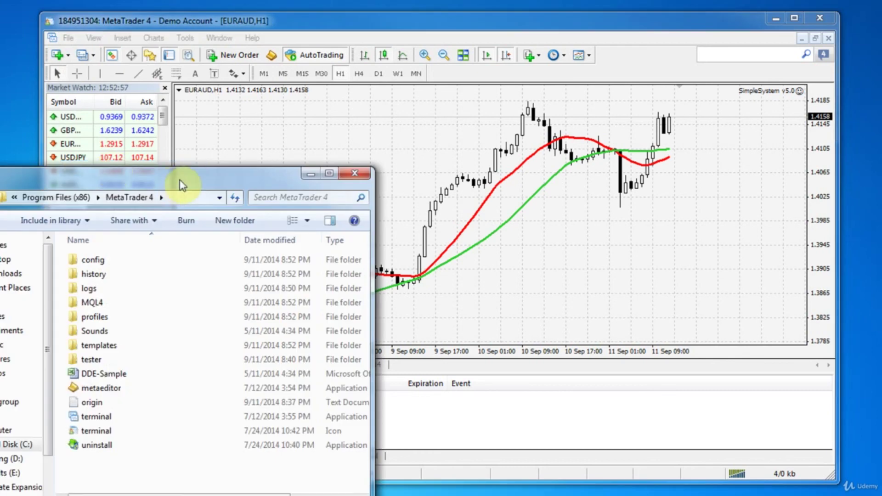
pyautogui.moveTo(178, 177); pyautogui.dragTo(617, 189)
pyautogui.click(616, 201)
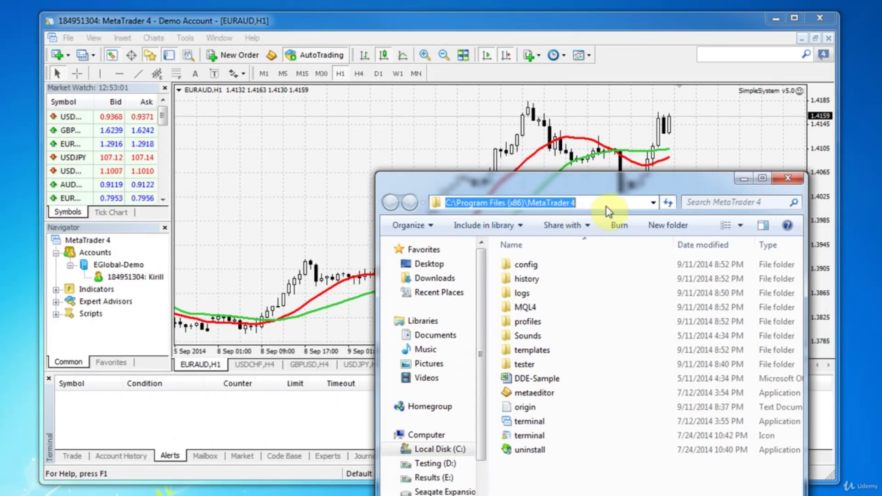
pyautogui.click(606, 204)
pyautogui.click(615, 490)
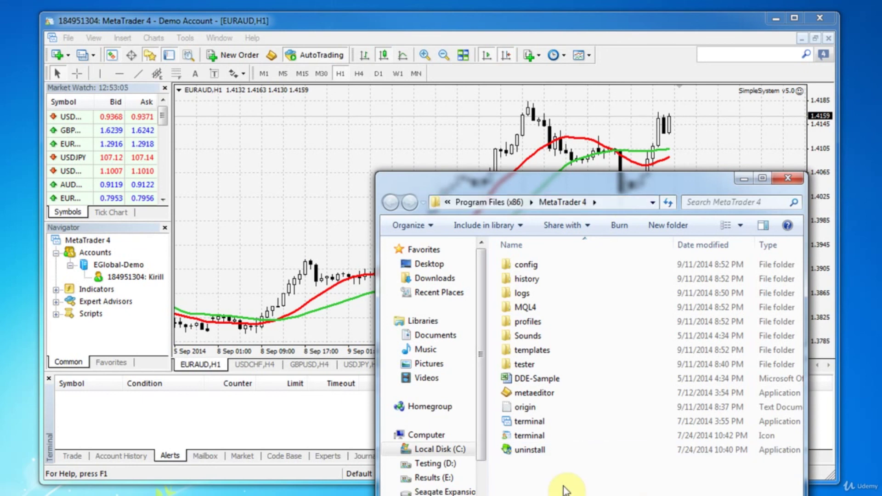
# Copy the MetaTrader 4 folder in C:\Program Files (x86) to the clipboard and minimize the folder window.
pyautogui.click(515, 201)
pyautogui.scroll(-3, 640, 277)
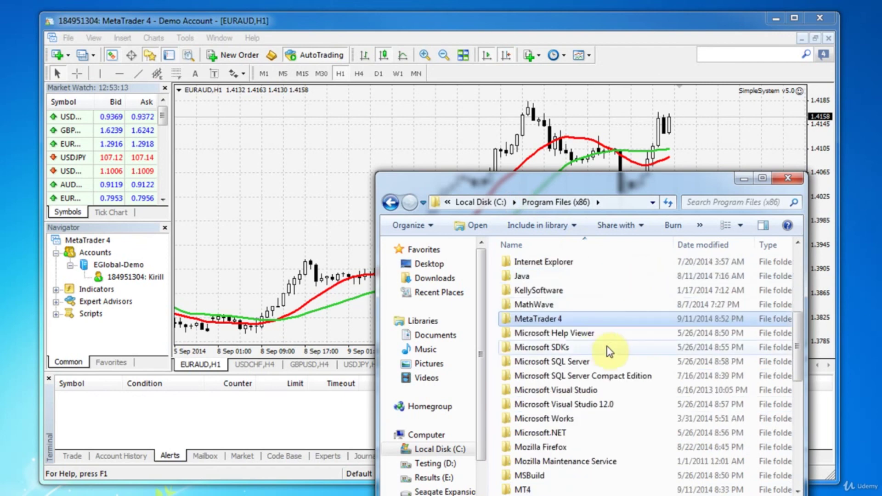
pyautogui.rightClick(547, 321)
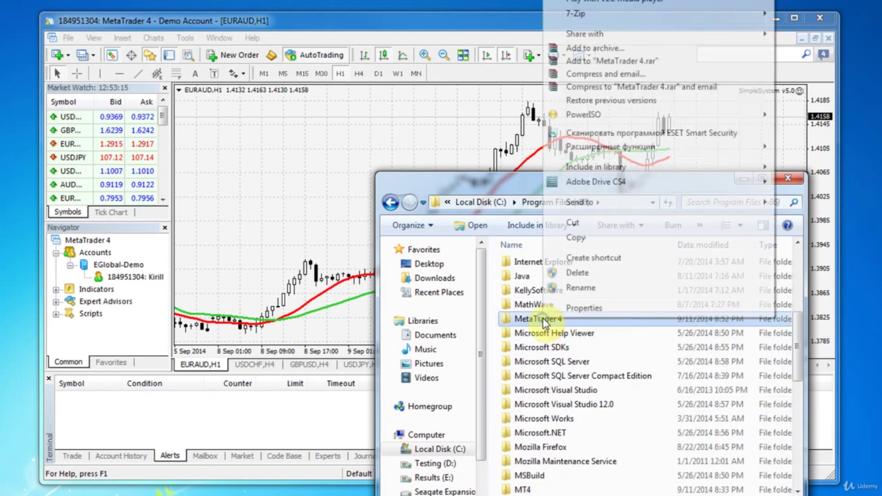
pyautogui.click(578, 237)
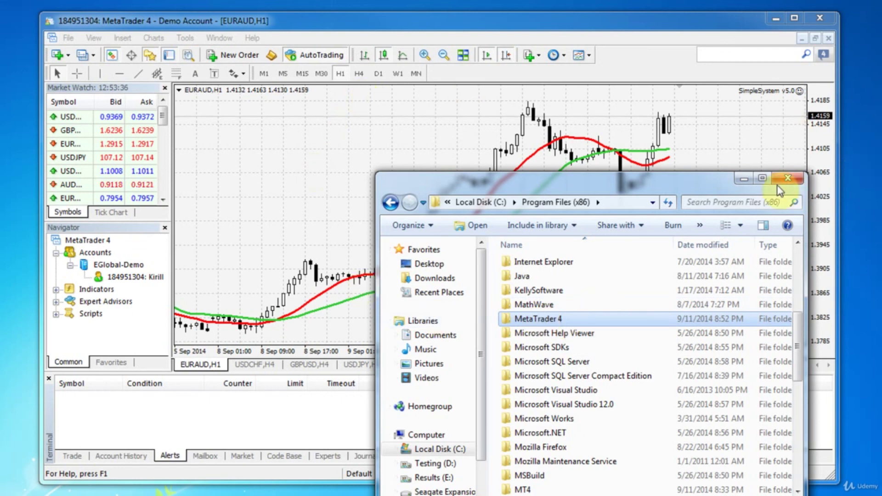
pyautogui.click(746, 175)
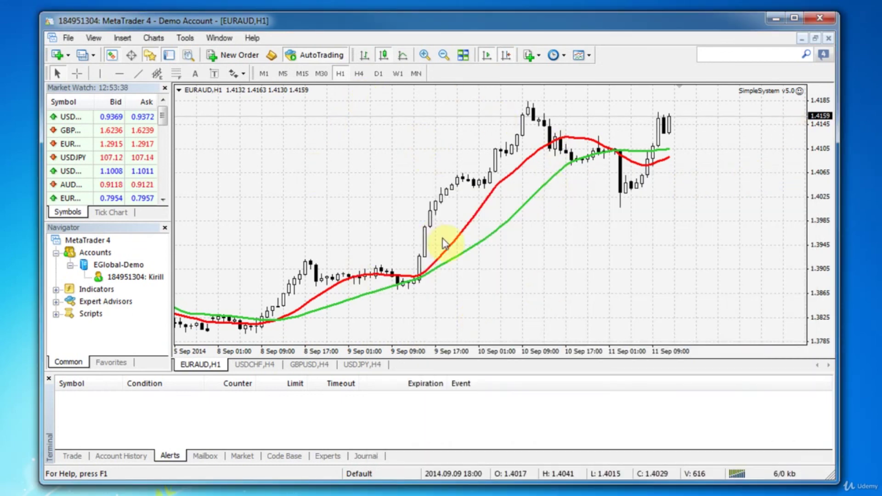